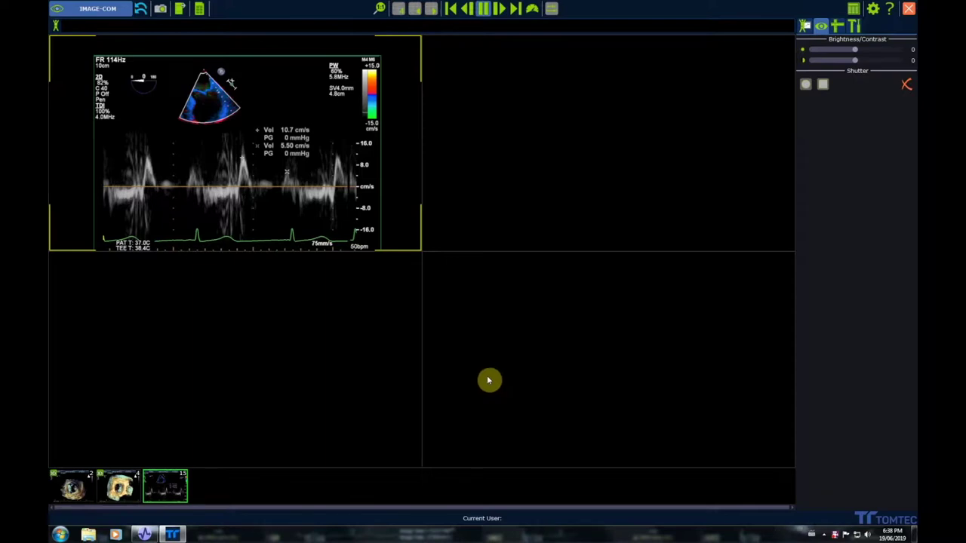
# Step: Start the 4D MV-Assessment analysis on the 3D TEE volume from its thumbnail's context menu
pyautogui.rightClick(120, 491)
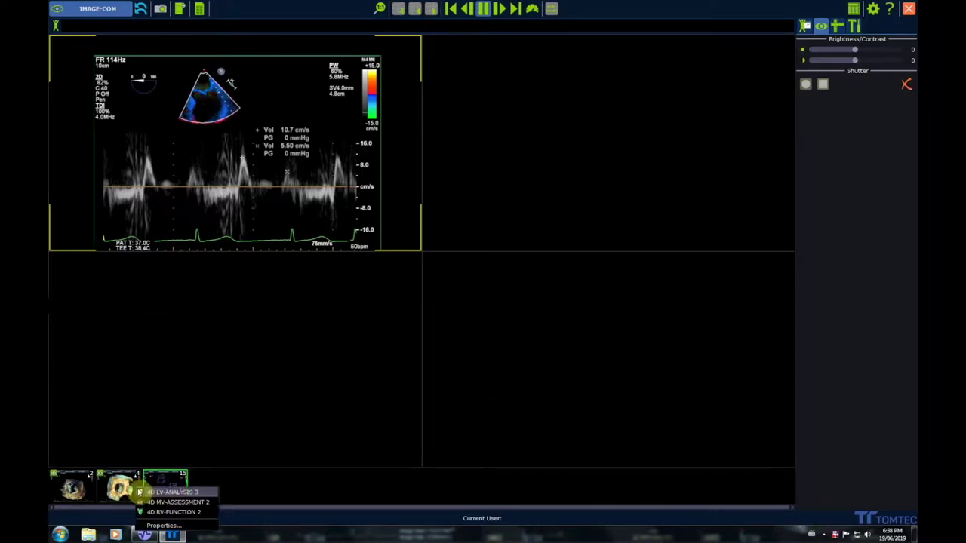
pyautogui.click(163, 502)
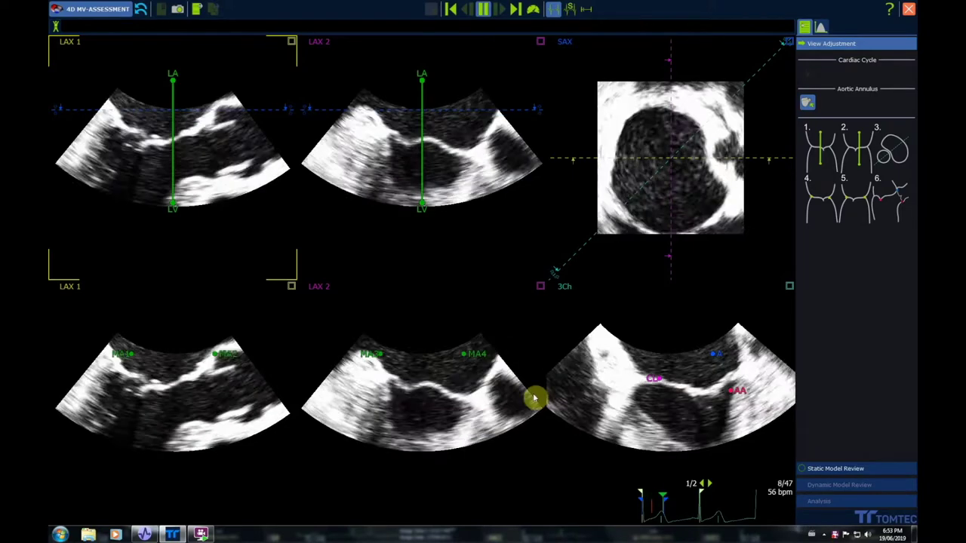
# Step: Pause the loop, step it to frame 7/47, and mark that frame as the cardiac cycle
pyautogui.click(485, 9)
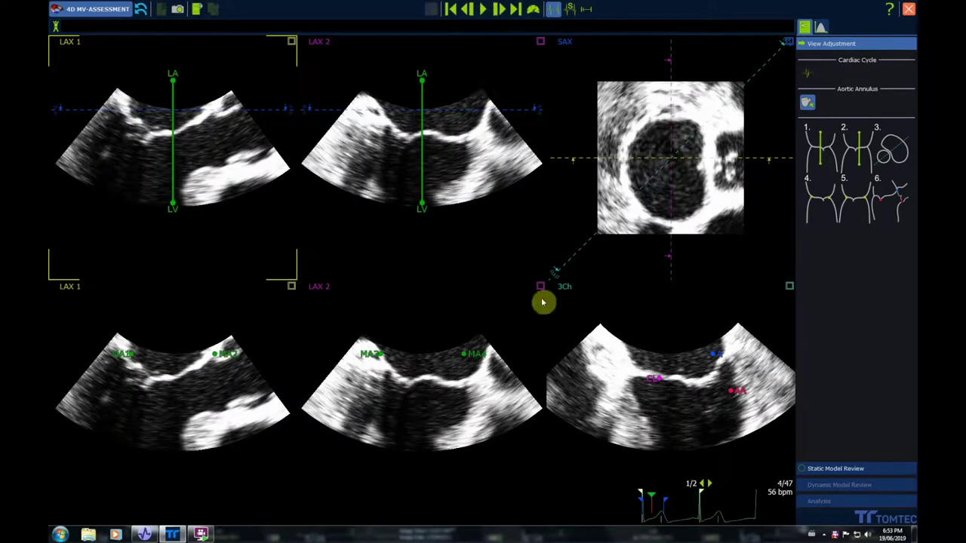
pyautogui.click(642, 504)
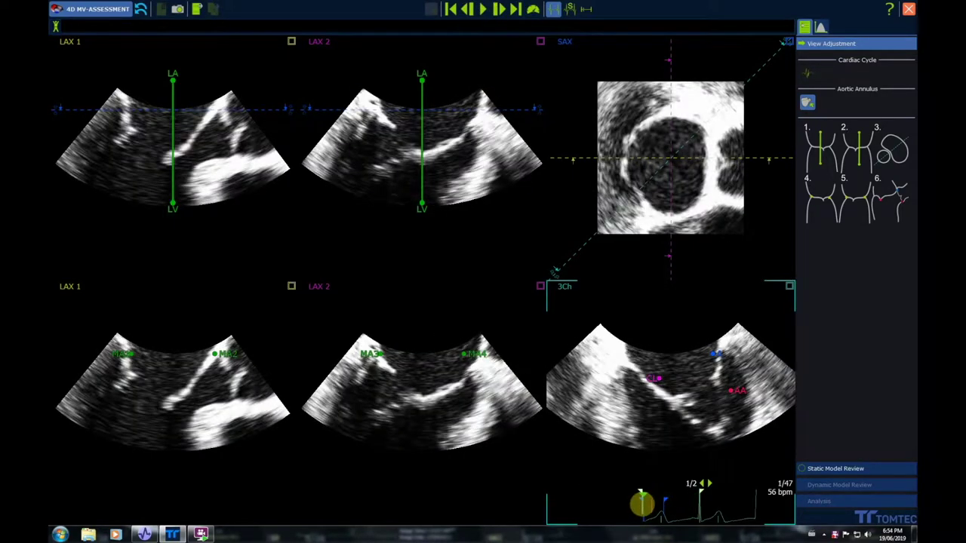
pyautogui.moveTo(643, 503); pyautogui.dragTo(668, 504)
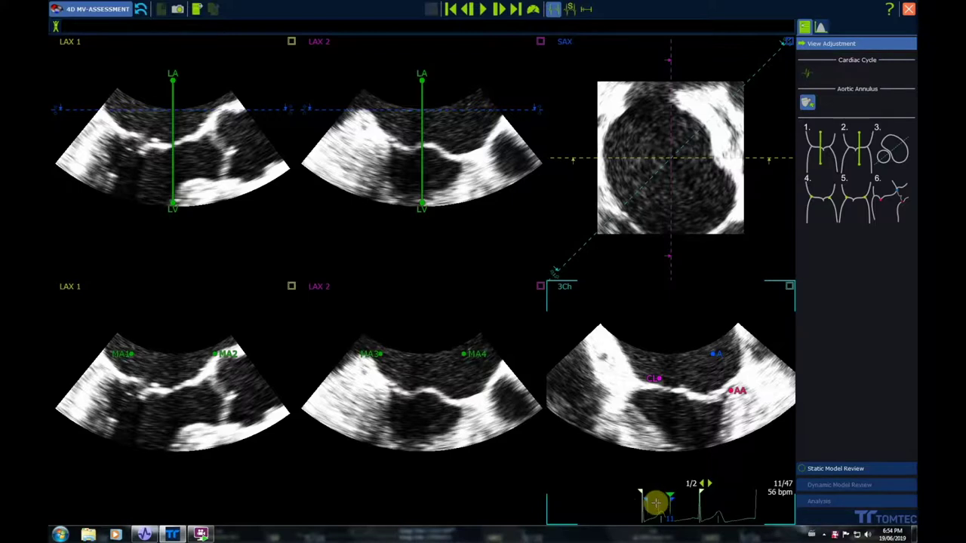
pyautogui.click(468, 9)
pyautogui.click(468, 9)
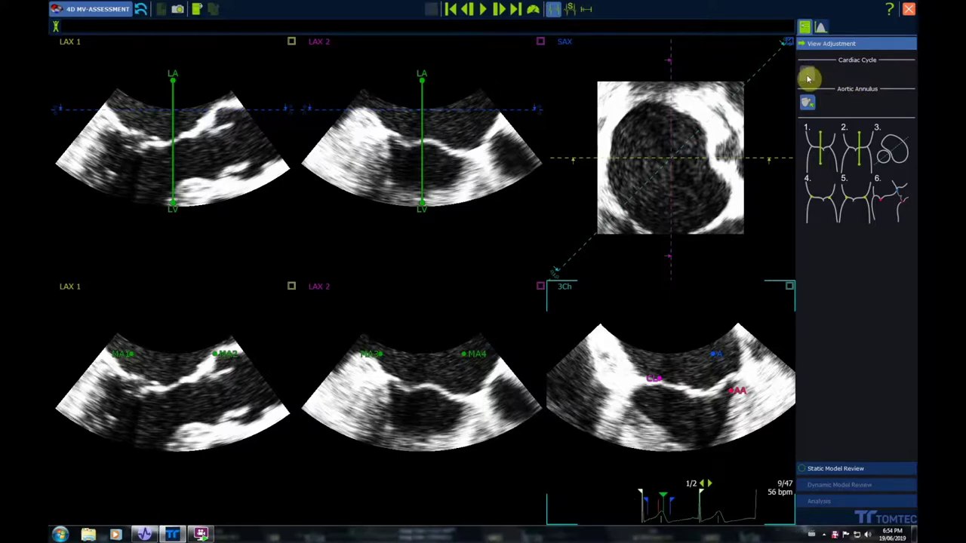
pyautogui.click(469, 9)
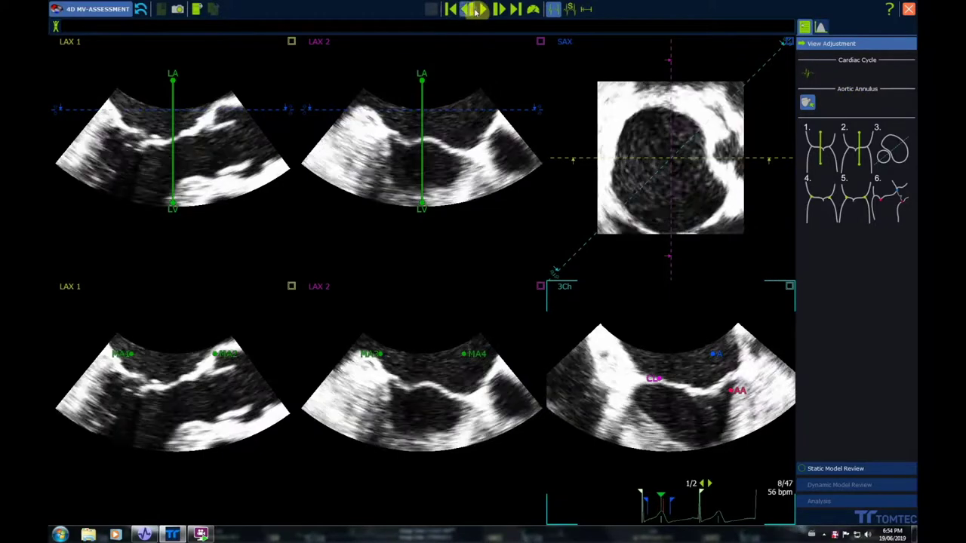
pyautogui.click(469, 9)
pyautogui.click(810, 78)
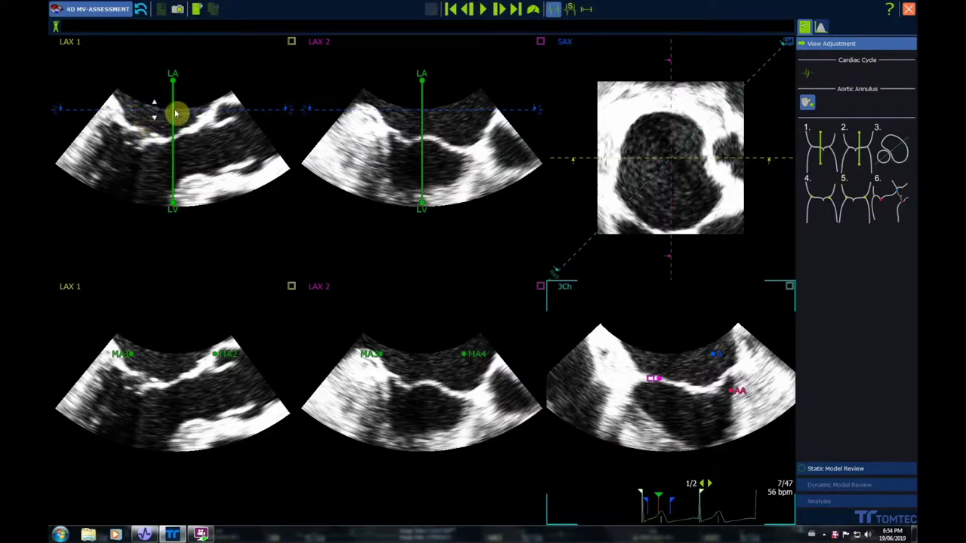
# Step: Align the LA–LV axes in LAX 1 and LAX 2, then lower and rotate the short-axis plane
pyautogui.moveTo(174, 80); pyautogui.dragTo(160, 94)
pyautogui.moveTo(168, 207); pyautogui.dragTo(133, 194)
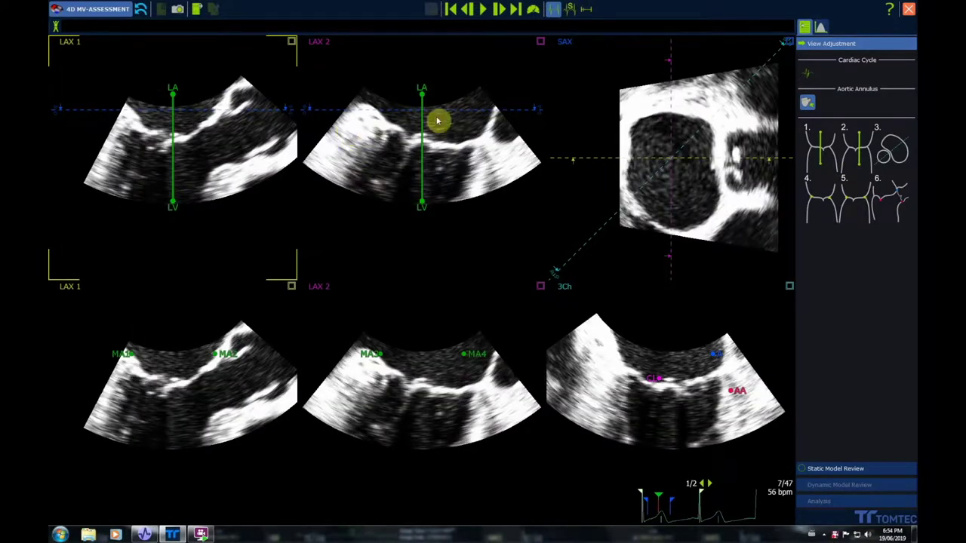
pyautogui.moveTo(423, 95); pyautogui.dragTo(431, 98)
pyautogui.moveTo(420, 200); pyautogui.dragTo(409, 200)
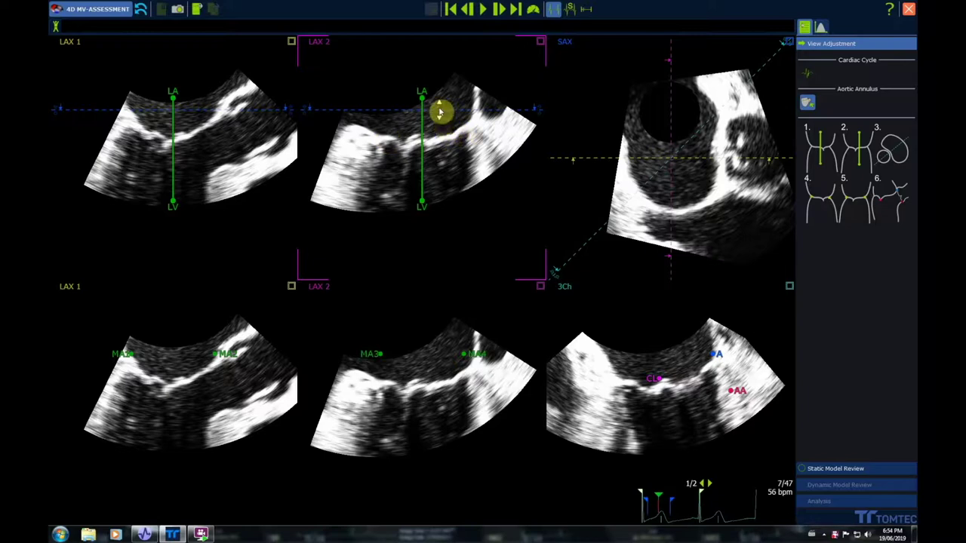
pyautogui.moveTo(440, 112); pyautogui.dragTo(444, 123)
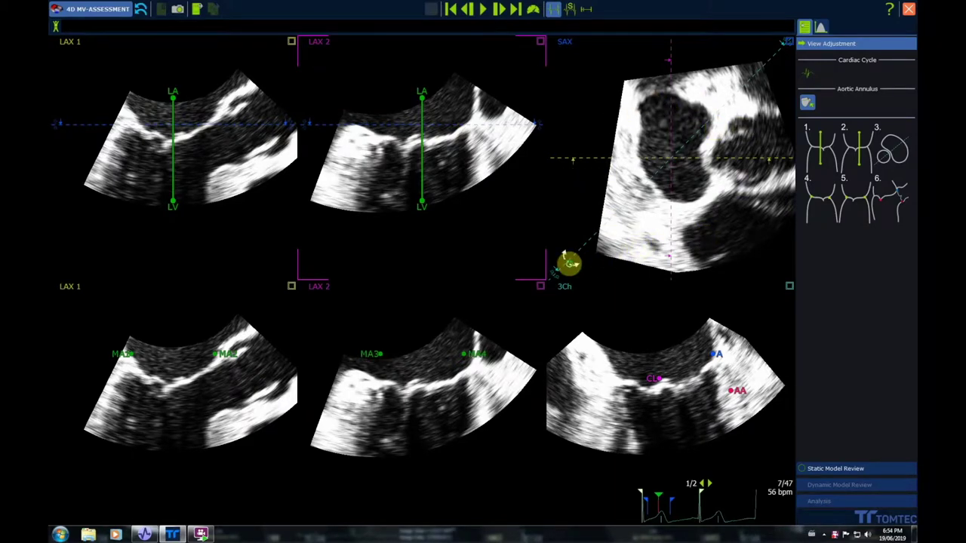
pyautogui.moveTo(561, 266); pyautogui.dragTo(788, 148)
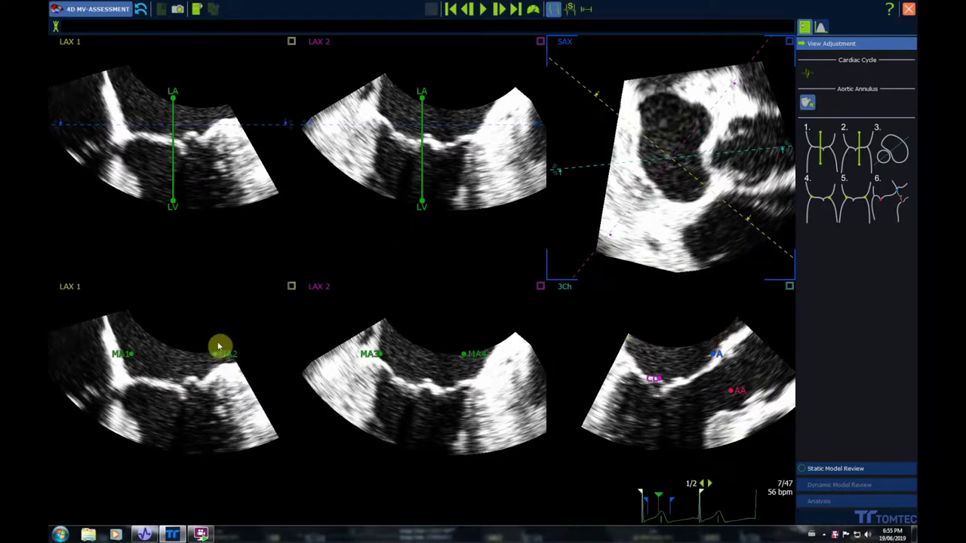
# Step: Move MA1, MA3, MA4 onto the annulus and lower the magenta and AA landmarks in 3Ch
pyautogui.moveTo(132, 359); pyautogui.dragTo(128, 381)
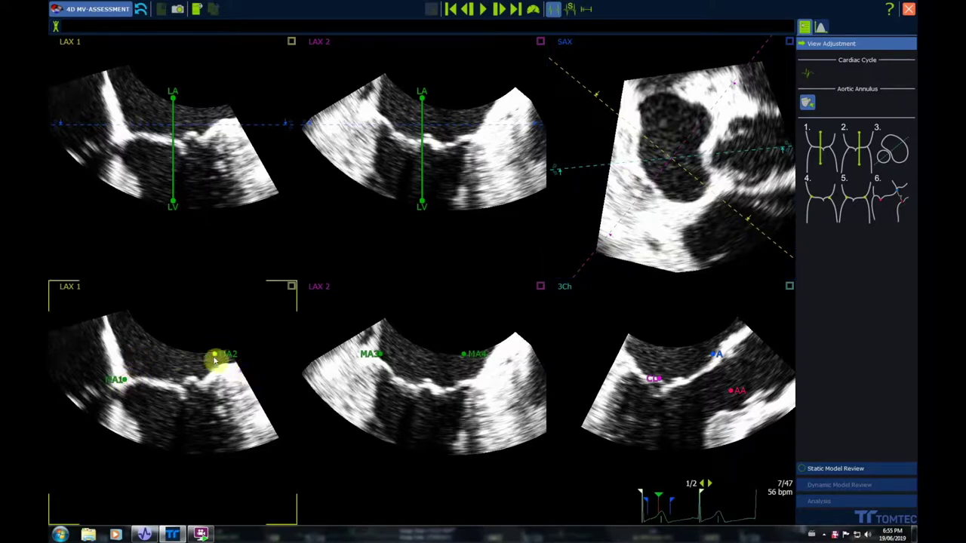
pyautogui.moveTo(380, 359); pyautogui.dragTo(376, 361)
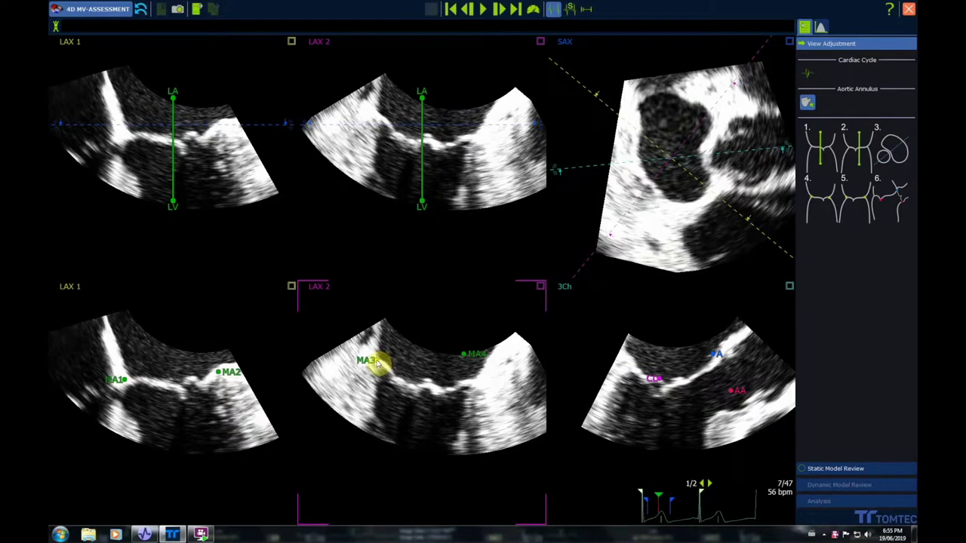
pyautogui.moveTo(464, 358); pyautogui.dragTo(477, 385)
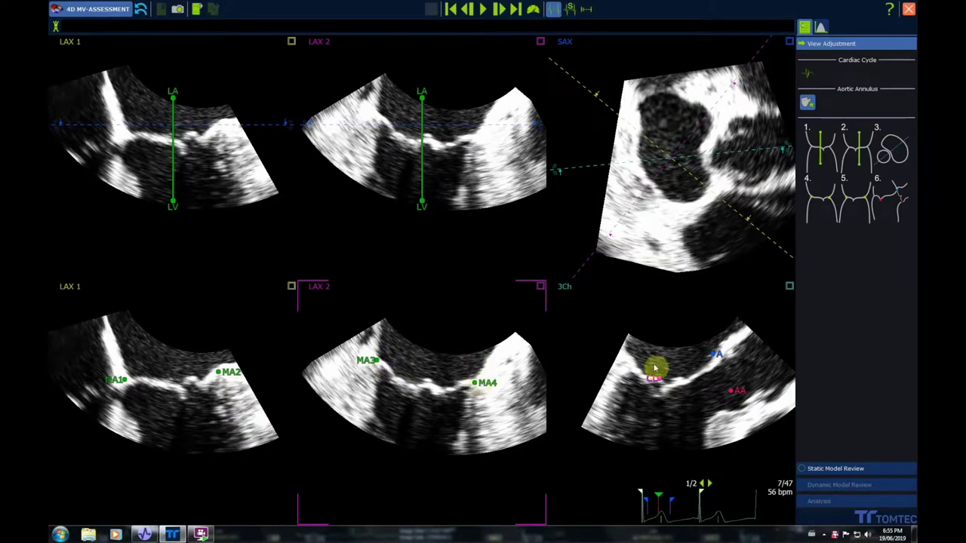
pyautogui.moveTo(657, 378); pyautogui.dragTo(659, 393)
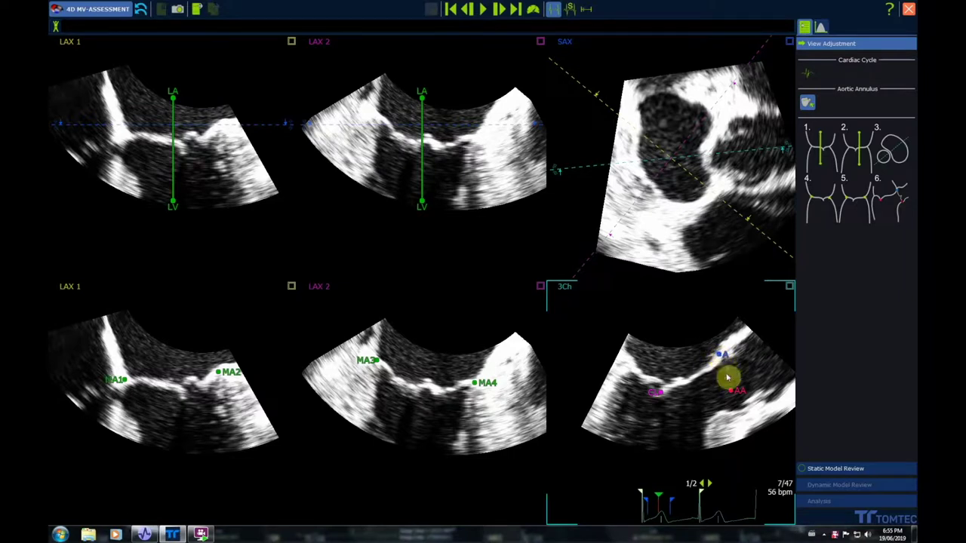
pyautogui.moveTo(731, 395); pyautogui.dragTo(739, 410)
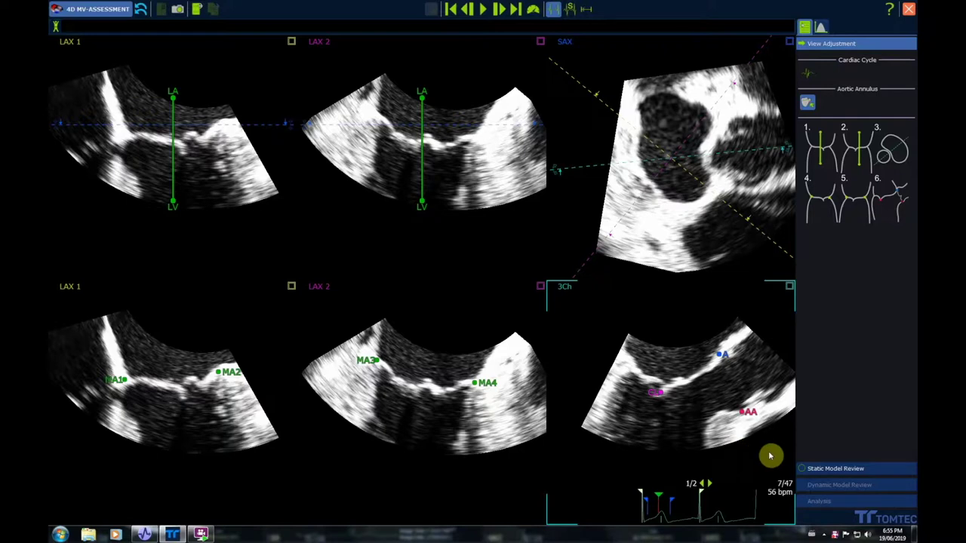
# Step: Enter Static Model Review and rotate the cut planes to re-slice the Coaptation and Annulus views
pyautogui.click(803, 469)
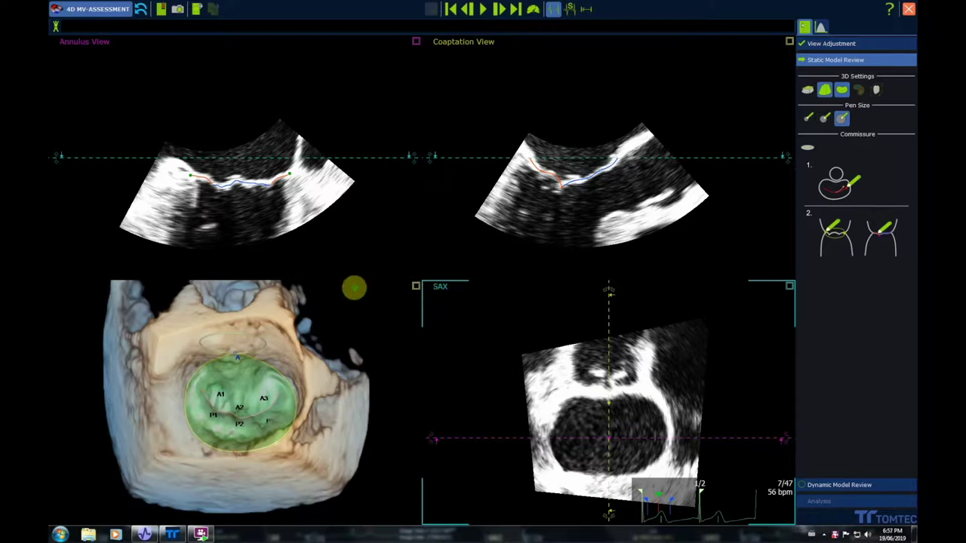
pyautogui.moveTo(609, 292); pyautogui.dragTo(607, 515)
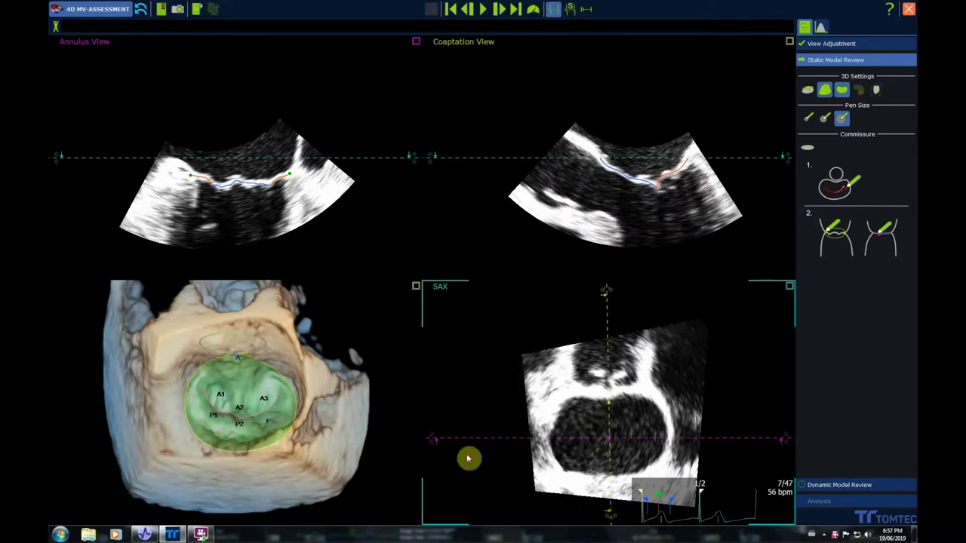
pyautogui.moveTo(462, 437); pyautogui.dragTo(740, 438)
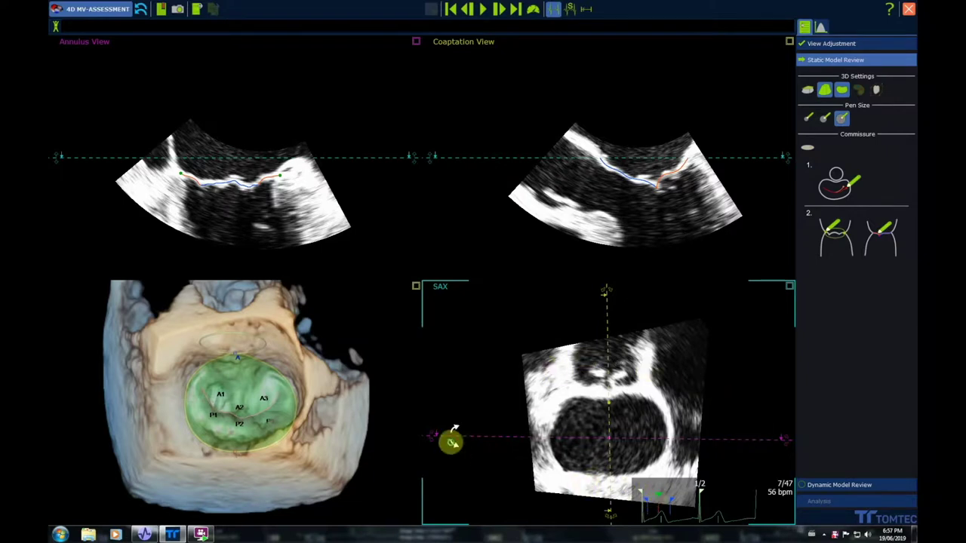
# Step: Correct the annulus curve and the coaptation line near P2 and A1, then re-tilt the short-axis plane
pyautogui.click(180, 175)
pyautogui.moveTo(180, 173); pyautogui.dragTo(202, 182)
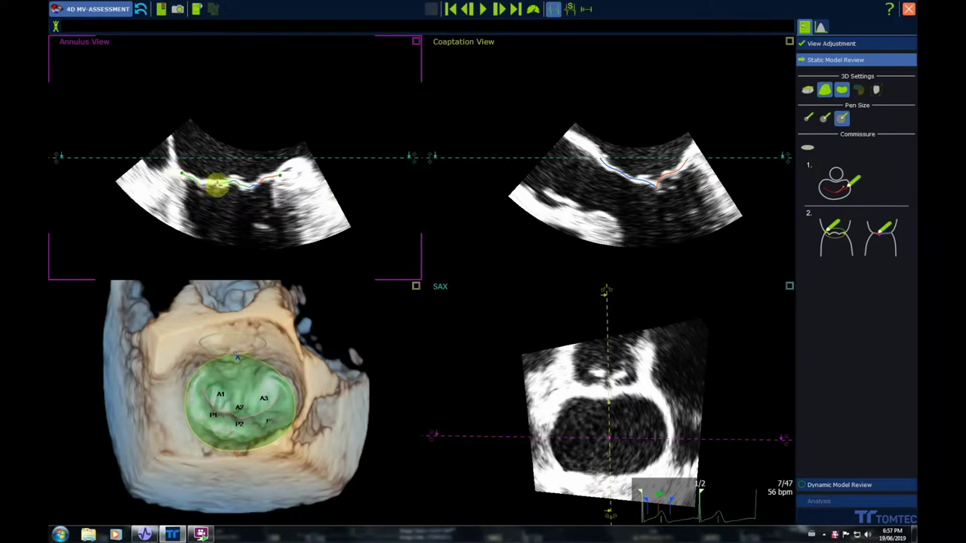
pyautogui.click(643, 173)
pyautogui.moveTo(656, 189); pyautogui.dragTo(658, 180)
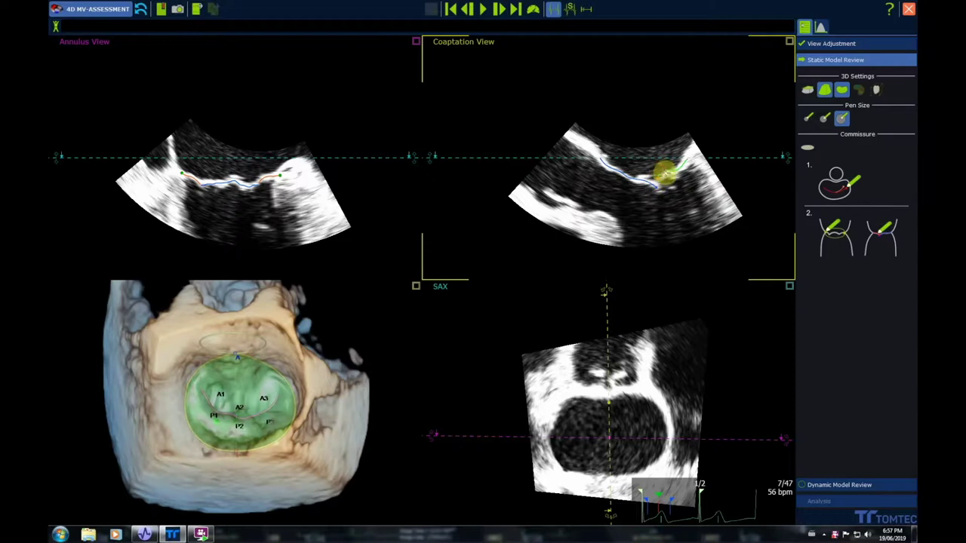
pyautogui.moveTo(656, 191); pyautogui.dragTo(658, 186)
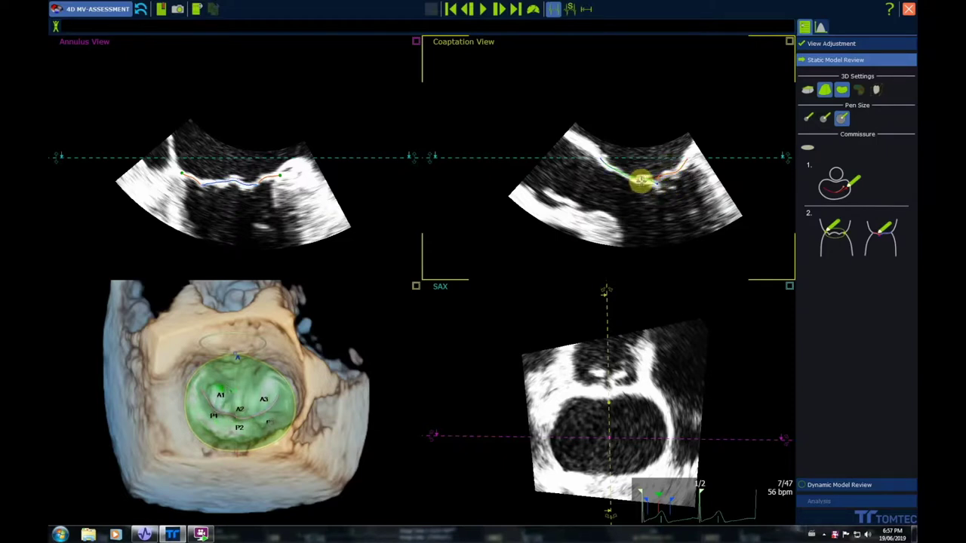
pyautogui.moveTo(608, 296); pyautogui.dragTo(598, 461)
# Step: Redraw the A2/P2 leaflet traces in the Coaptation and Annulus views, then compute the dynamic model
pyautogui.click(562, 177)
pyautogui.click(559, 184)
pyautogui.moveTo(738, 440)
pyautogui.mouseDown()
pyautogui.moveTo(740, 388)
pyautogui.moveTo(724, 360)
pyautogui.moveTo(624, 345)
pyautogui.moveTo(643, 340)
pyautogui.mouseUp()
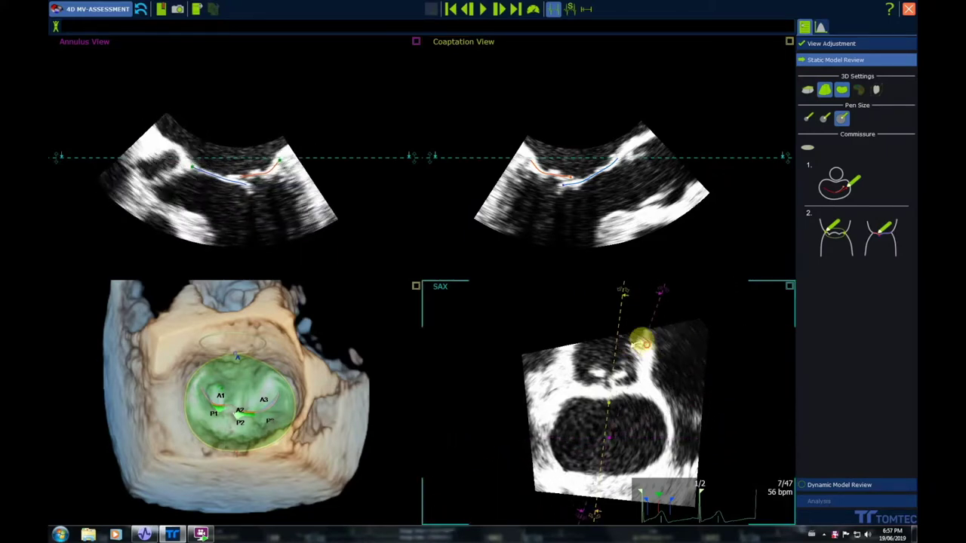
pyautogui.click(236, 175)
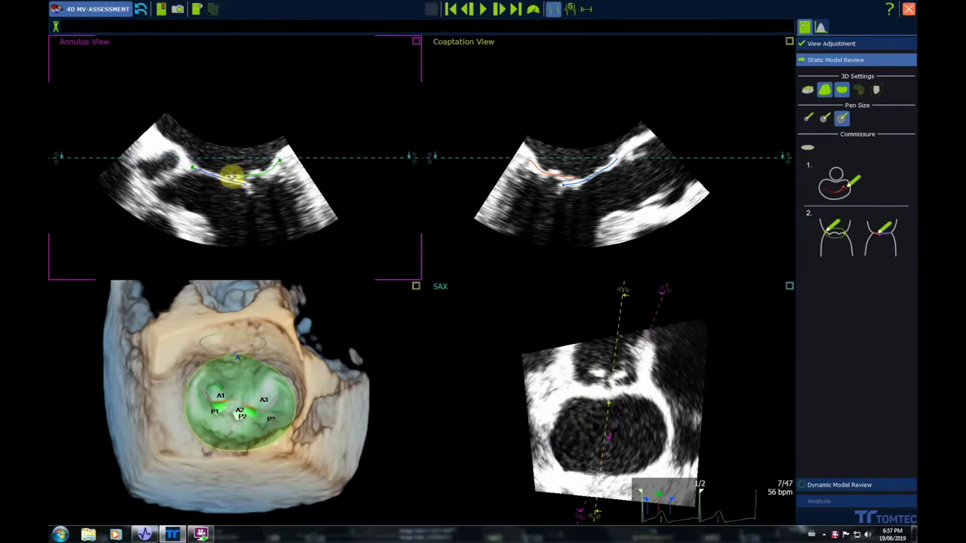
pyautogui.moveTo(256, 175); pyautogui.dragTo(254, 175)
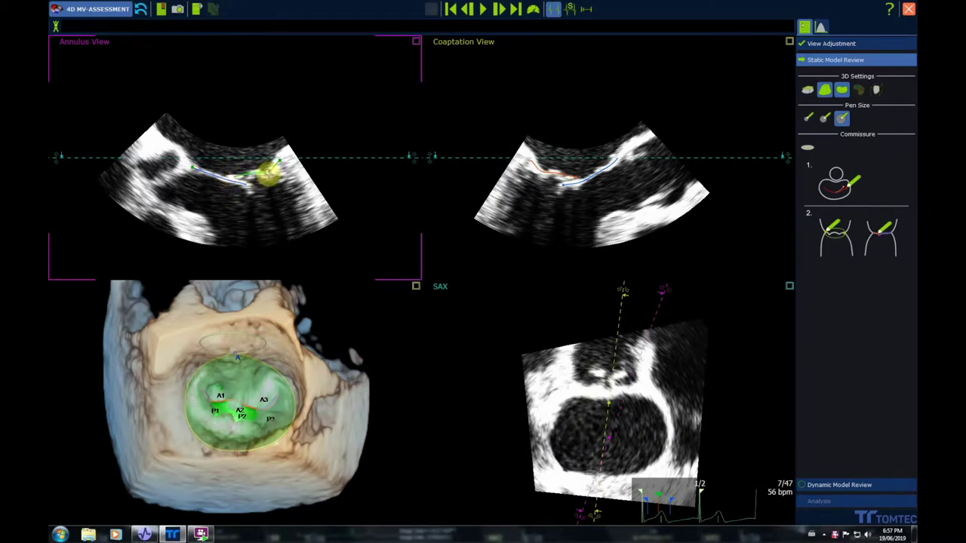
pyautogui.moveTo(661, 291); pyautogui.dragTo(604, 471)
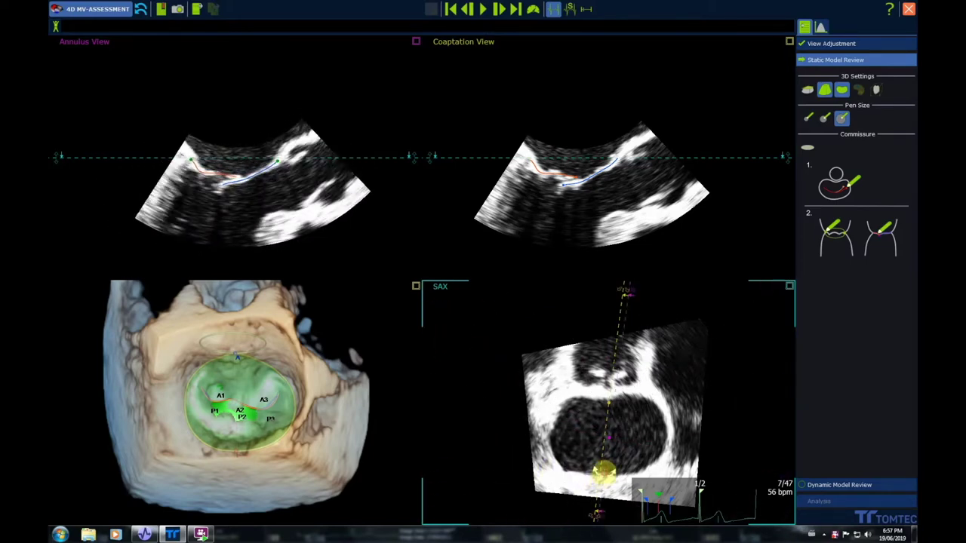
pyautogui.click(807, 485)
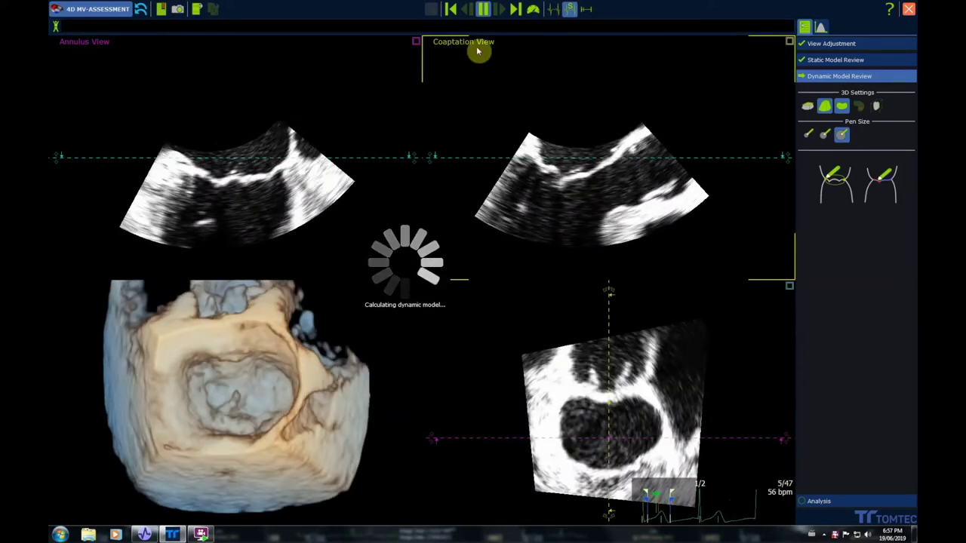
# Step: Pause the dynamic loop at frame 11/47 and re-tilt the coaptation and annulus slice planes
pyautogui.click(485, 9)
pyautogui.click(500, 9)
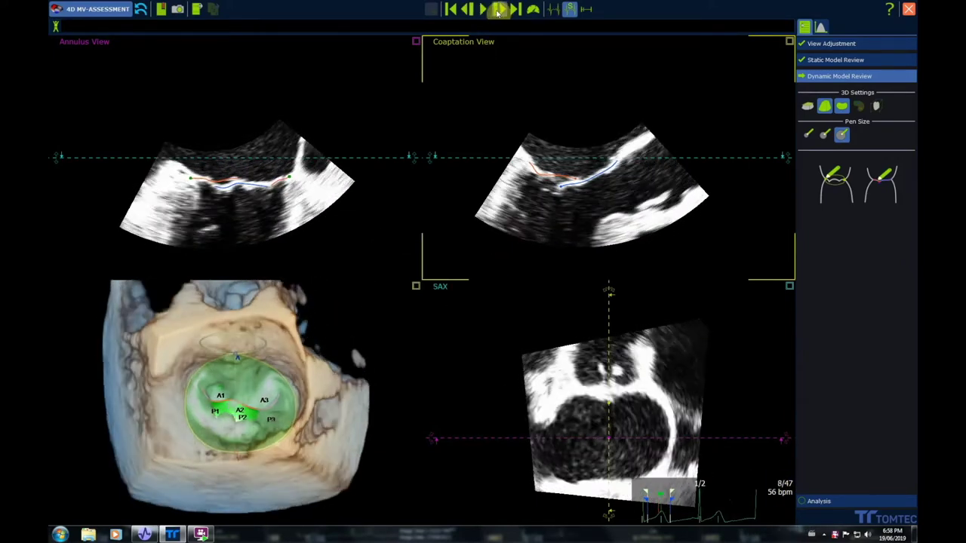
pyautogui.click(499, 10)
pyautogui.click(499, 10)
pyautogui.click(499, 10)
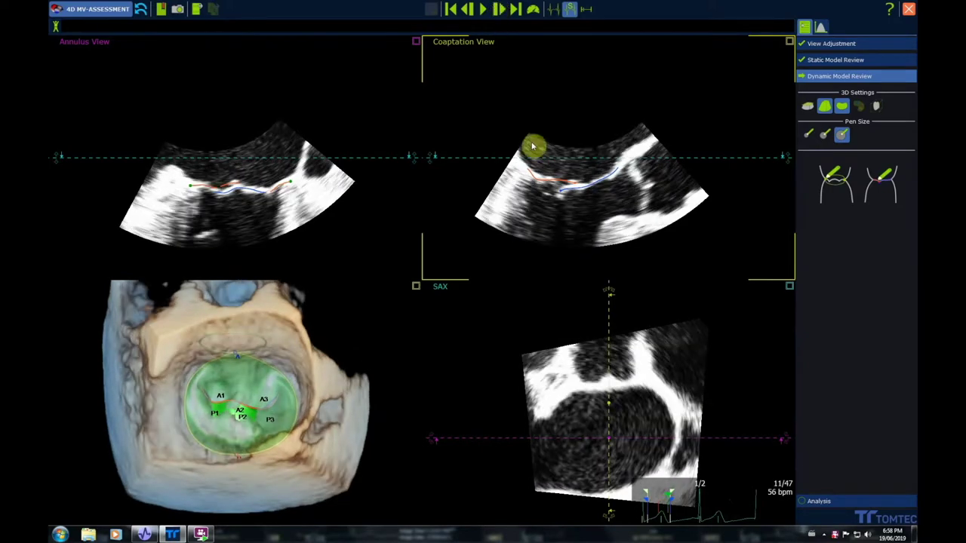
pyautogui.moveTo(608, 300); pyautogui.dragTo(646, 290)
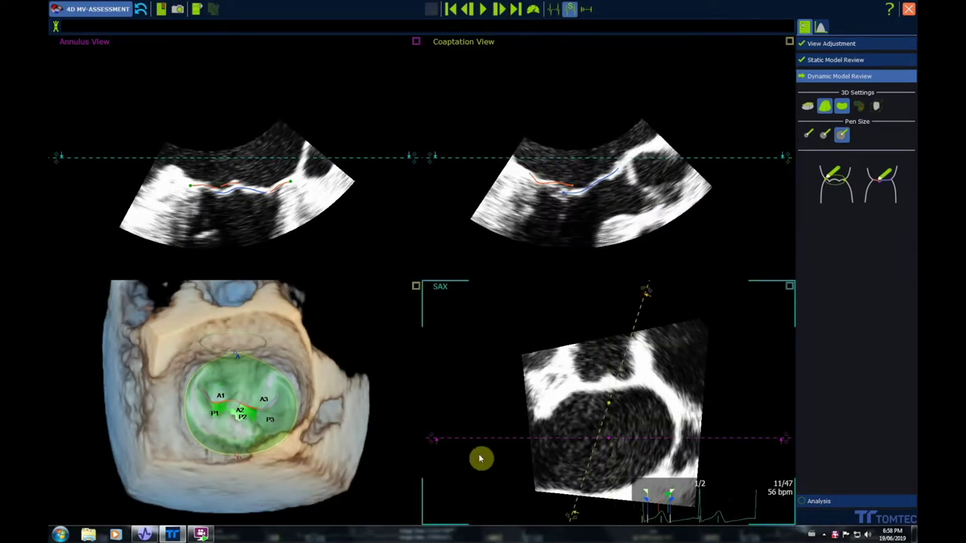
pyautogui.moveTo(463, 434); pyautogui.dragTo(474, 469)
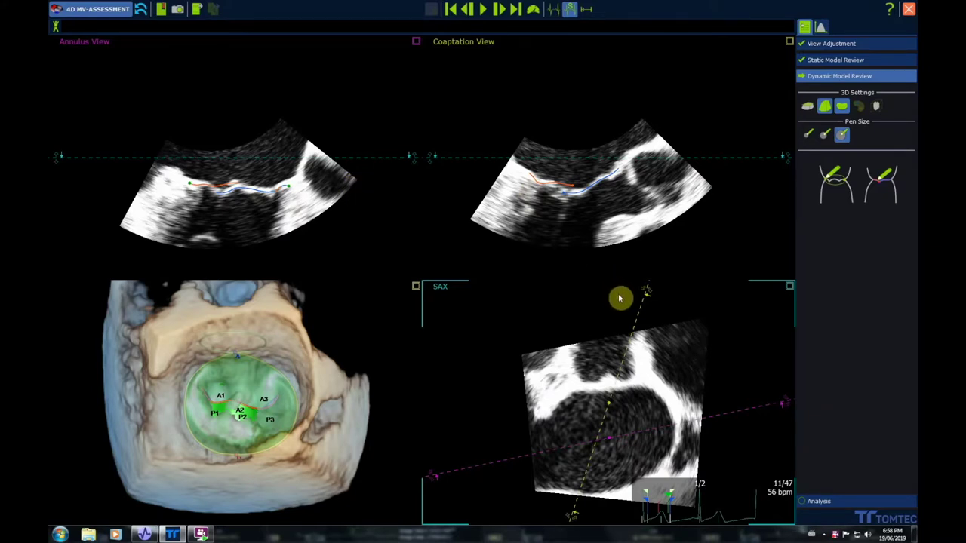
# Step: Enter Analysis, show only the valve model, and display AP Diameter and Annulus Height
pyautogui.click(794, 502)
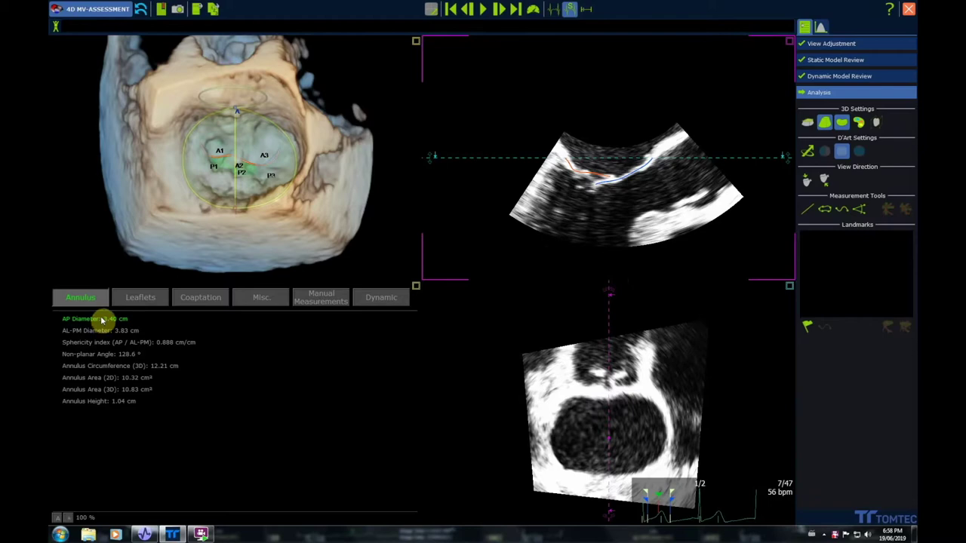
pyautogui.moveTo(386, 207); pyautogui.dragTo(239, 157)
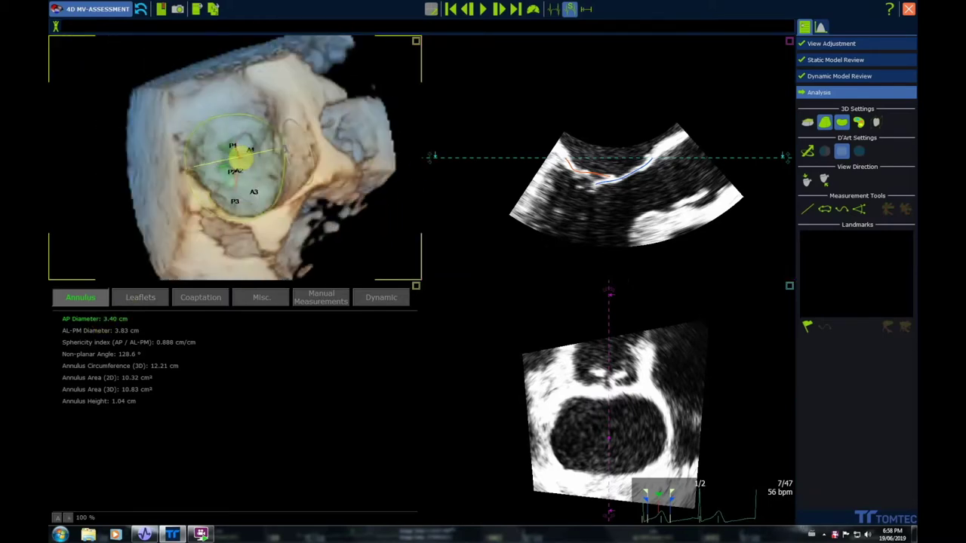
pyautogui.click(825, 123)
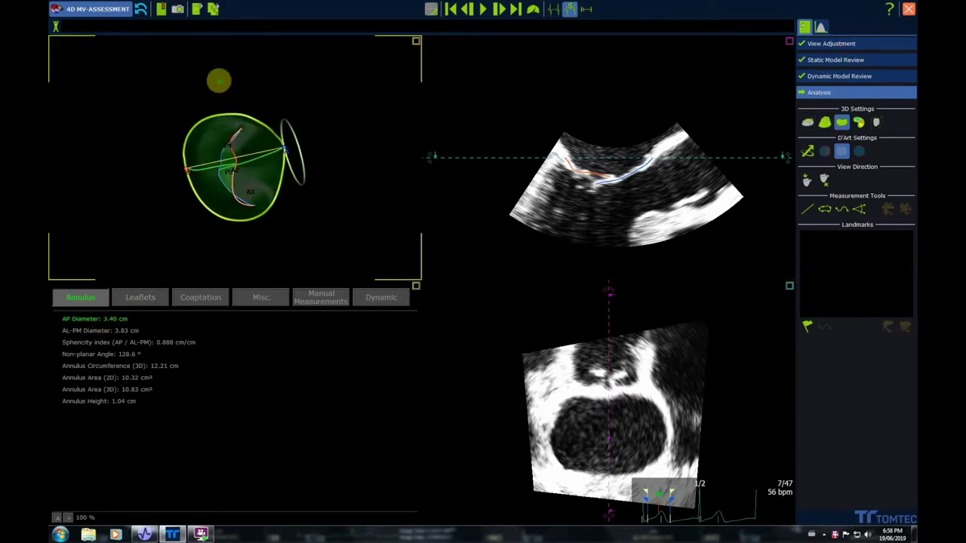
pyautogui.click(88, 324)
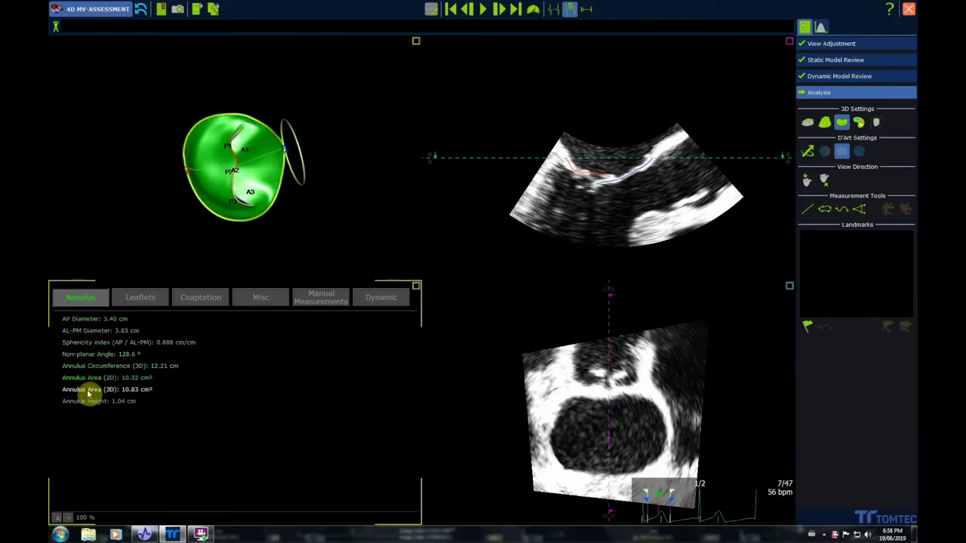
pyautogui.click(91, 400)
# Step: Review posterior leaflet area, length, distal anterior leaflet angle, and posterior closure line lengths (2D, 3D)
pyautogui.click(136, 297)
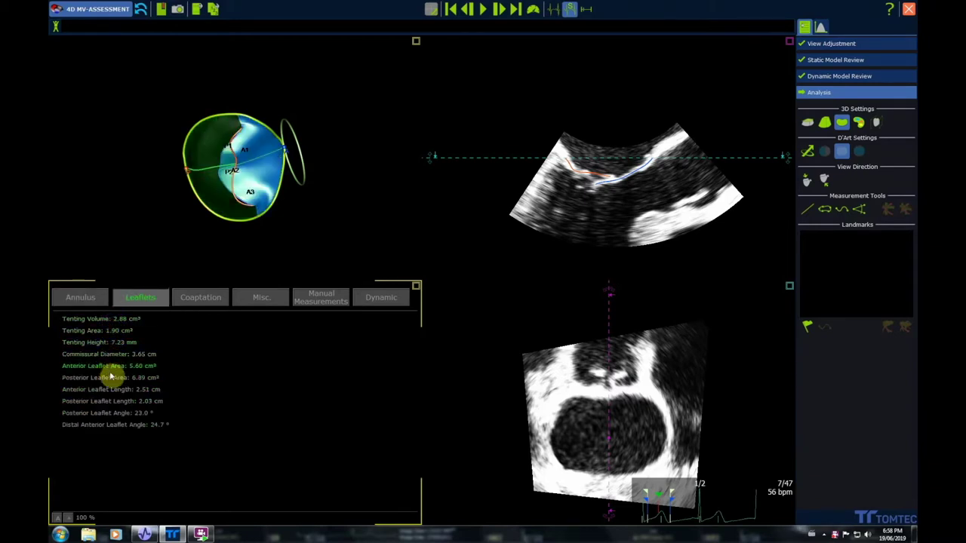
pyautogui.click(110, 378)
pyautogui.click(108, 401)
pyautogui.click(112, 424)
pyautogui.click(200, 299)
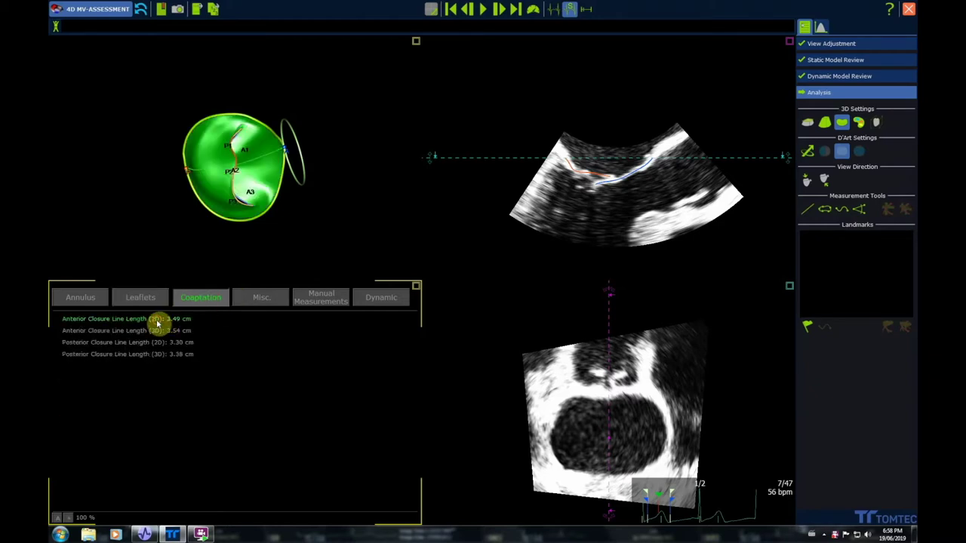
pyautogui.click(156, 342)
pyautogui.click(156, 354)
# Step: Review Angle AAo-AP plane, Intertrigonal Distance and C-Shaped Annulus, then pick the manual Line measurement
pyautogui.click(256, 299)
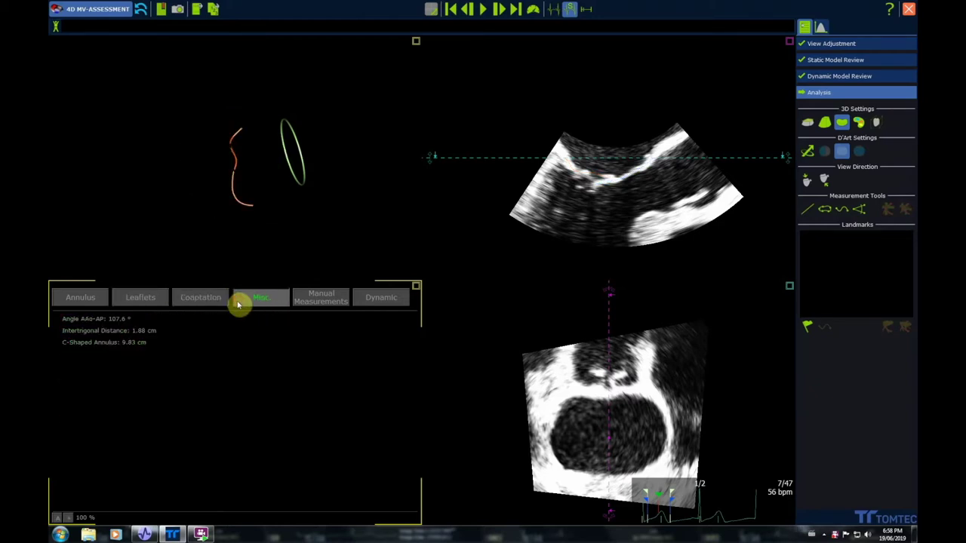
pyautogui.click(117, 320)
pyautogui.click(119, 332)
pyautogui.click(121, 342)
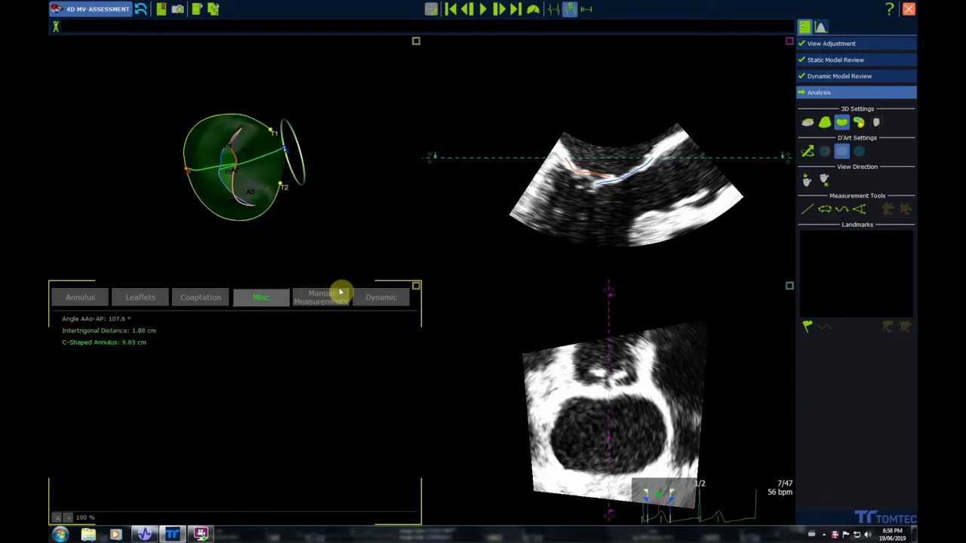
pyautogui.click(332, 301)
pyautogui.click(807, 209)
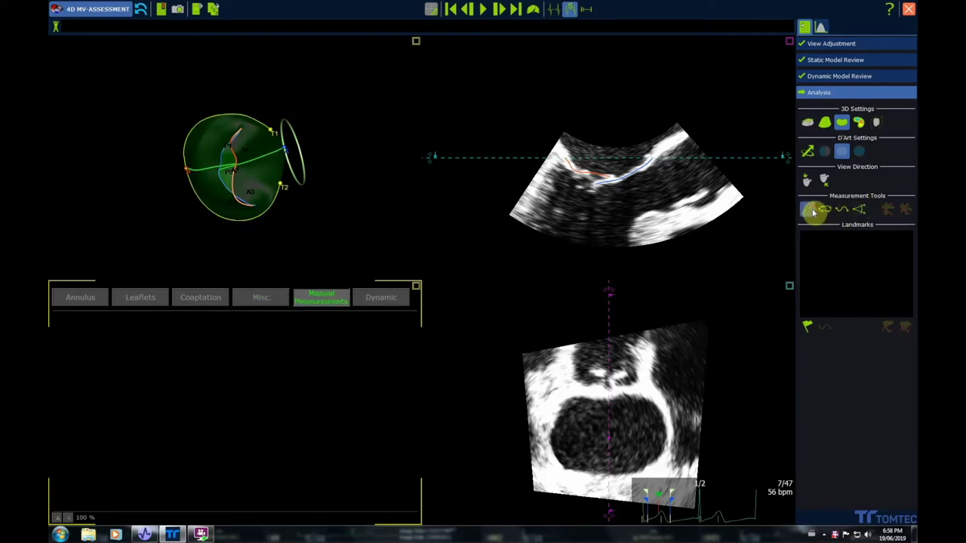
# Step: Measure a 37 mm line across the valve model, then show Dynamic measurements with the loop playing
pyautogui.click(190, 130)
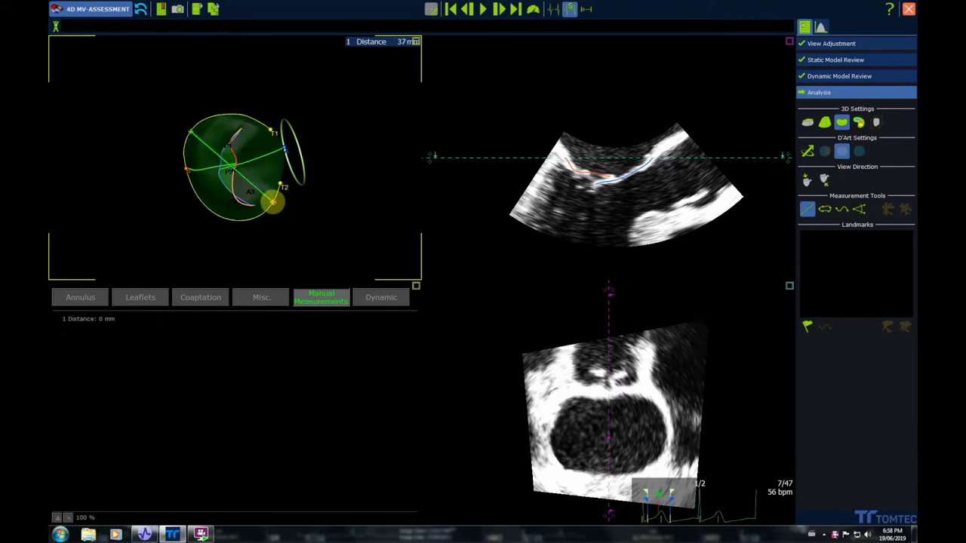
pyautogui.click(273, 201)
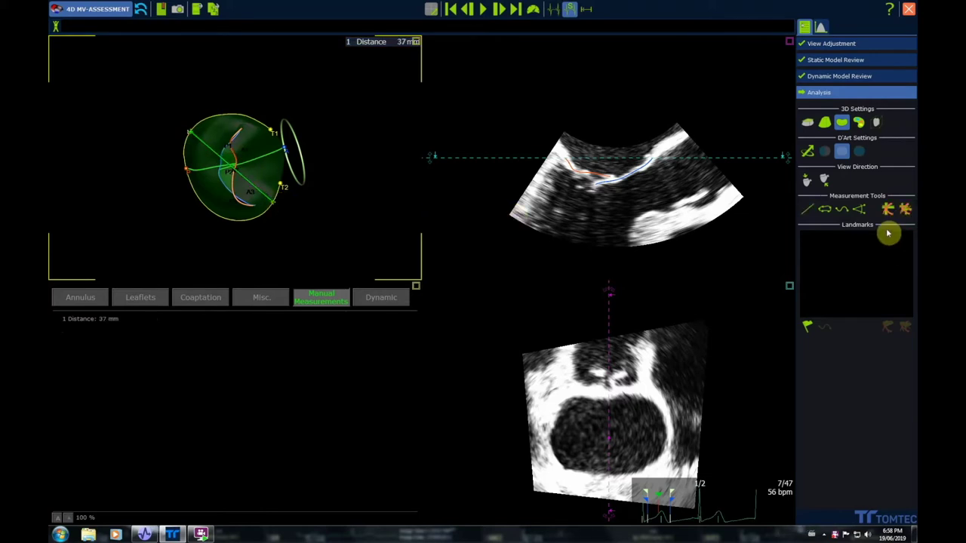
pyautogui.click(391, 296)
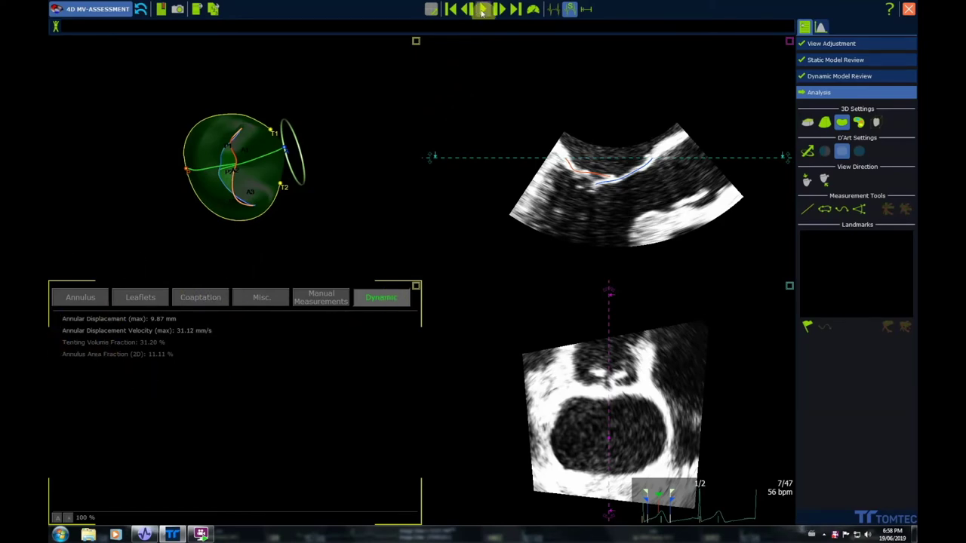
pyautogui.click(483, 9)
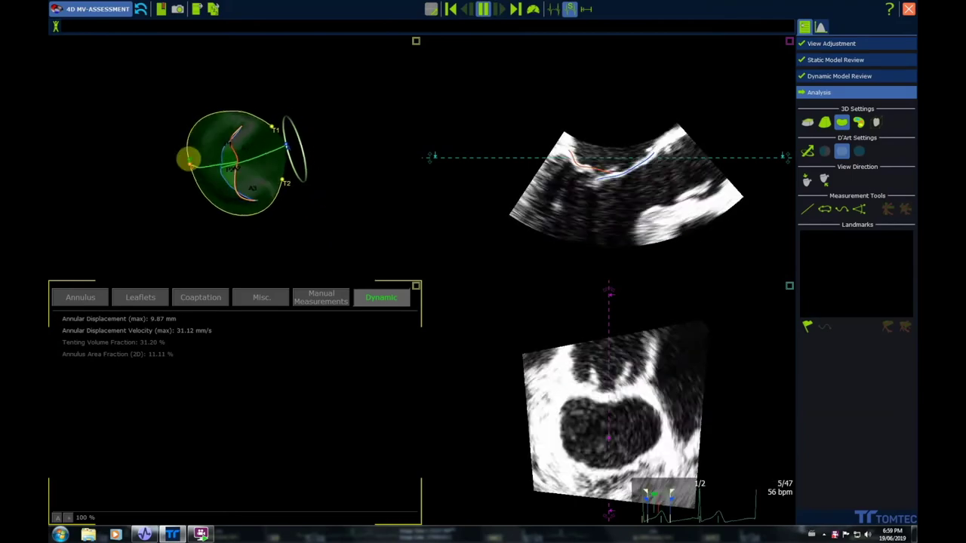